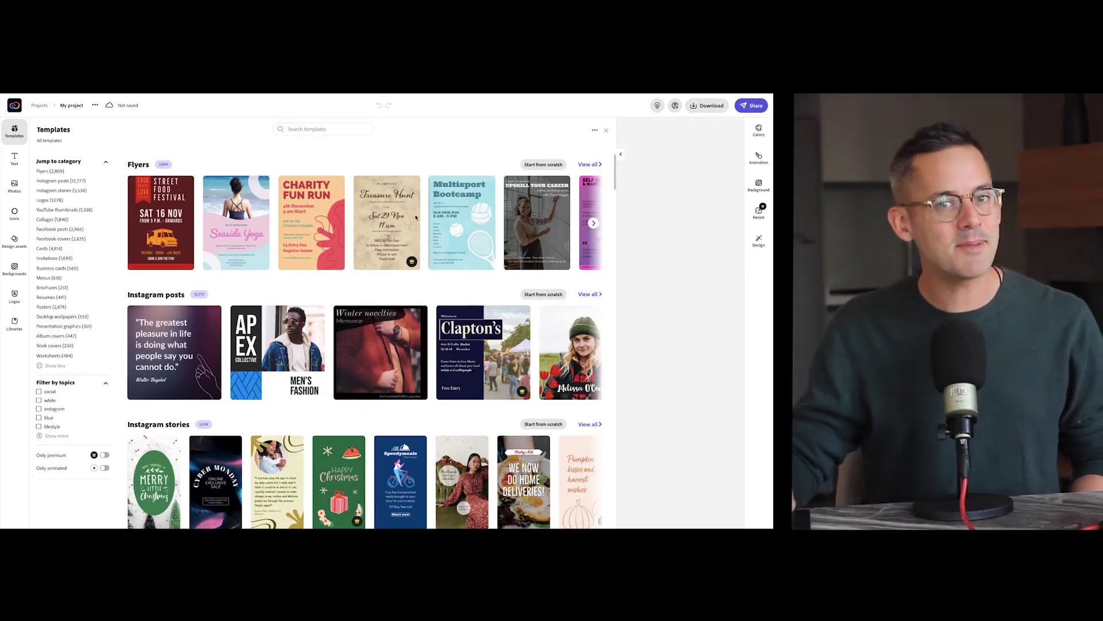
- Scroll the template rows down to Facebook posts, showing the pink Best Skincare Ever design
{"action": "scroll", "coordinate": [368, 362], "scroll_direction": "down", "scroll_amount": 3}
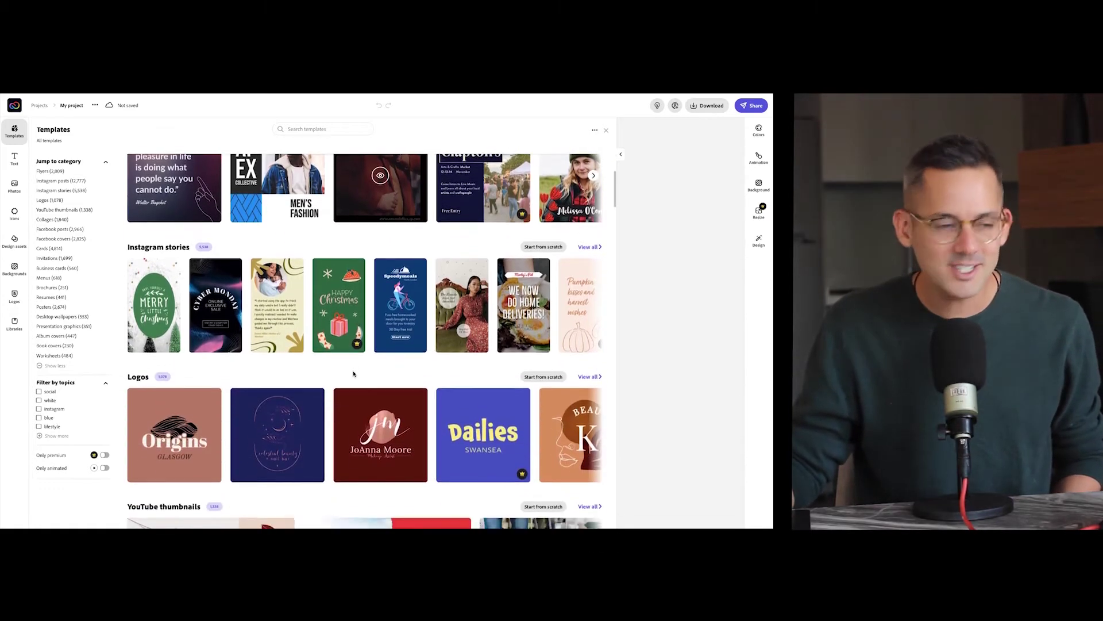
{"action": "scroll", "coordinate": [354, 373], "scroll_direction": "down", "scroll_amount": 2}
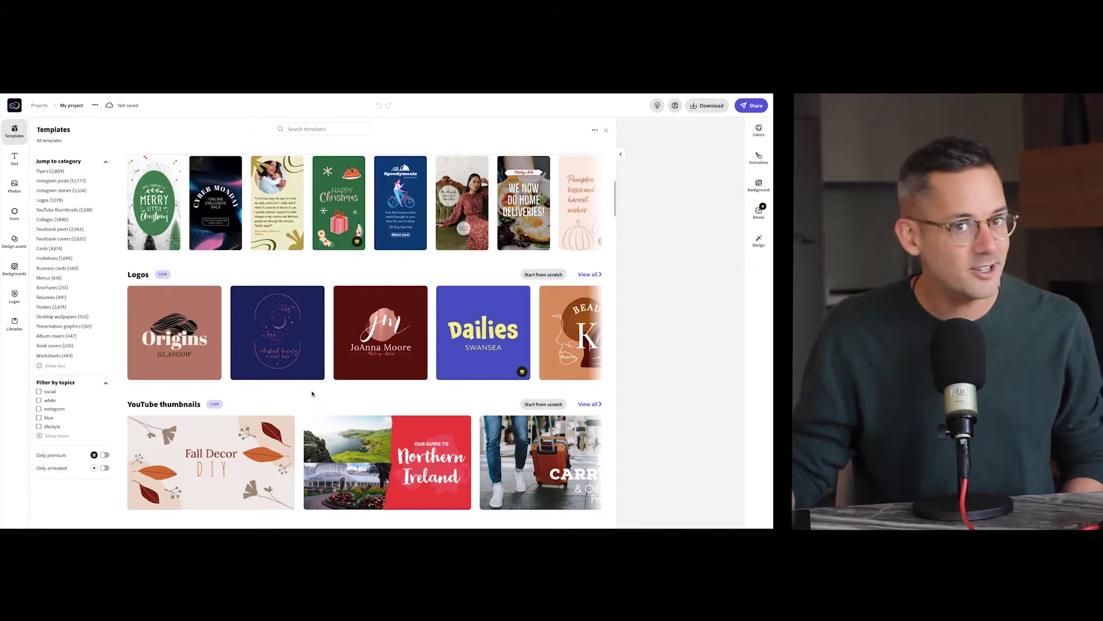
{"action": "scroll", "coordinate": [312, 393], "scroll_direction": "down", "scroll_amount": 6}
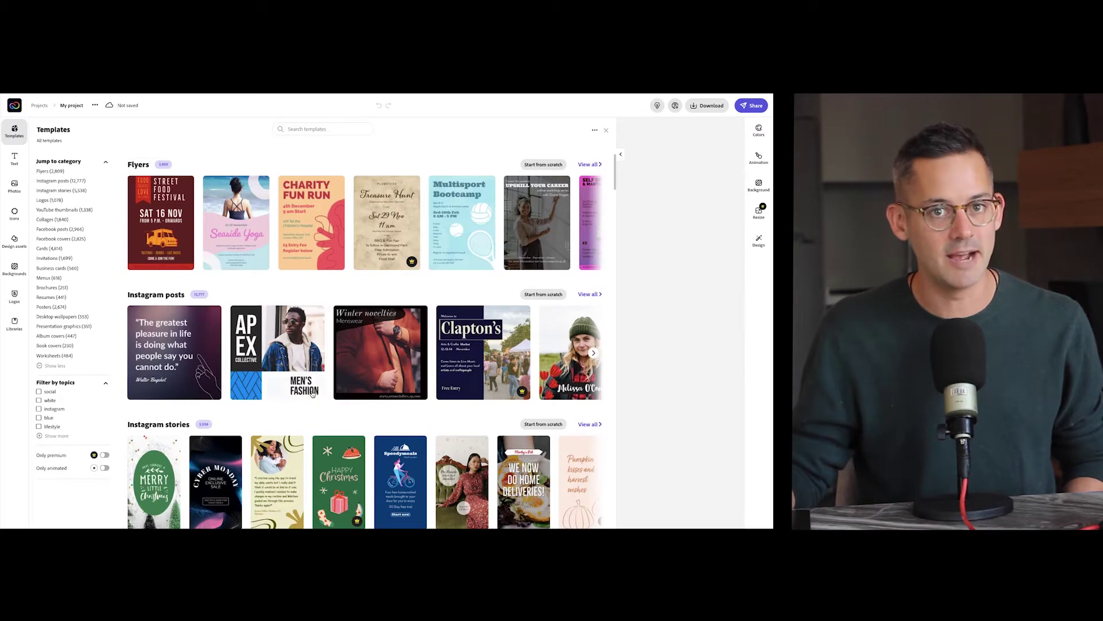
{"action": "mouse_move", "coordinate": [312, 393]}
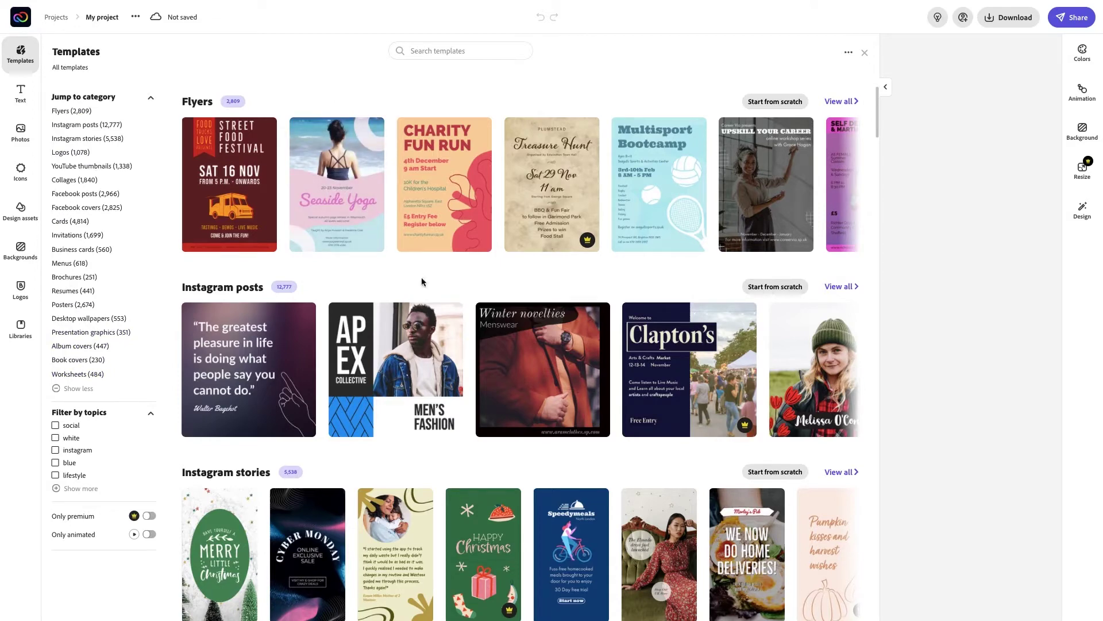
{"action": "scroll", "coordinate": [422, 282], "scroll_direction": "down", "scroll_amount": 15}
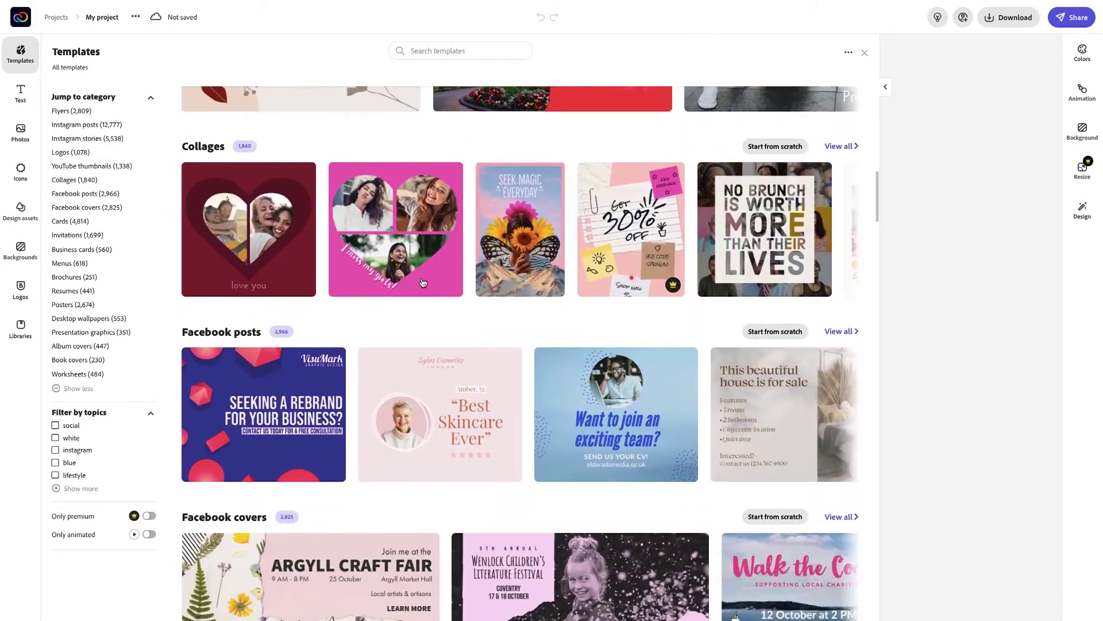
{"action": "scroll", "coordinate": [422, 282], "scroll_direction": "down", "scroll_amount": 15}
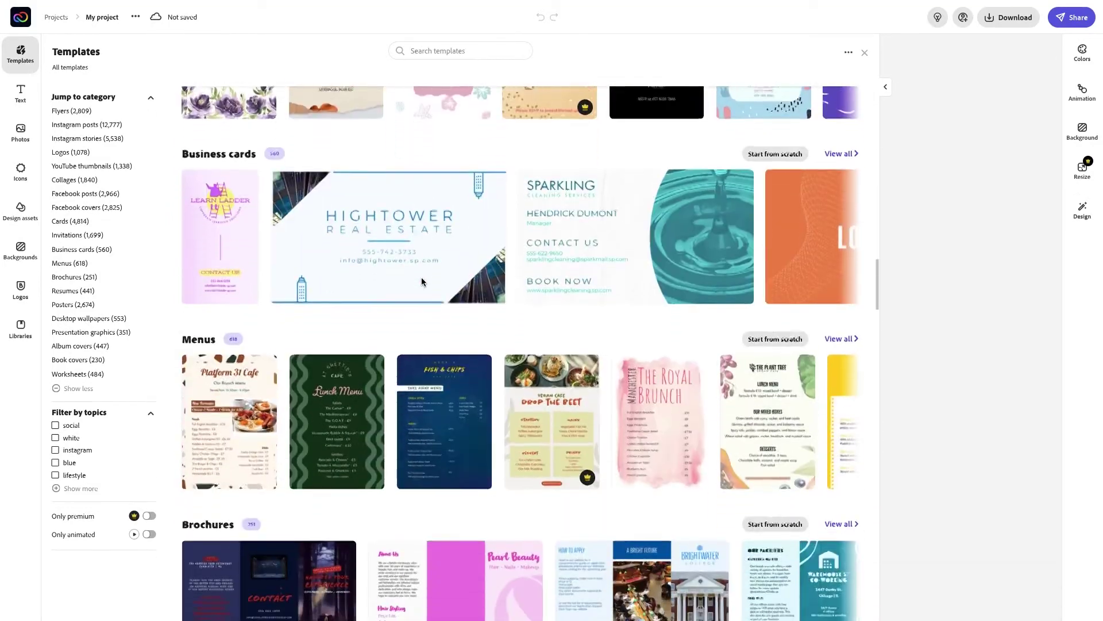
{"action": "scroll", "coordinate": [422, 281], "scroll_direction": "down", "scroll_amount": 4}
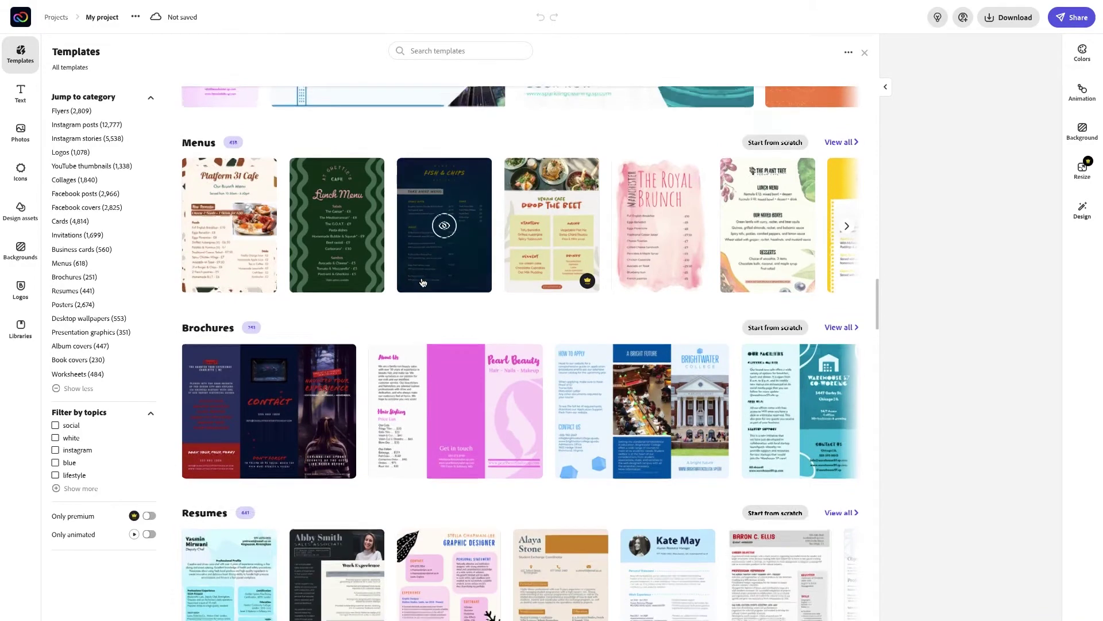
{"action": "scroll", "coordinate": [422, 281], "scroll_direction": "up", "scroll_amount": 13}
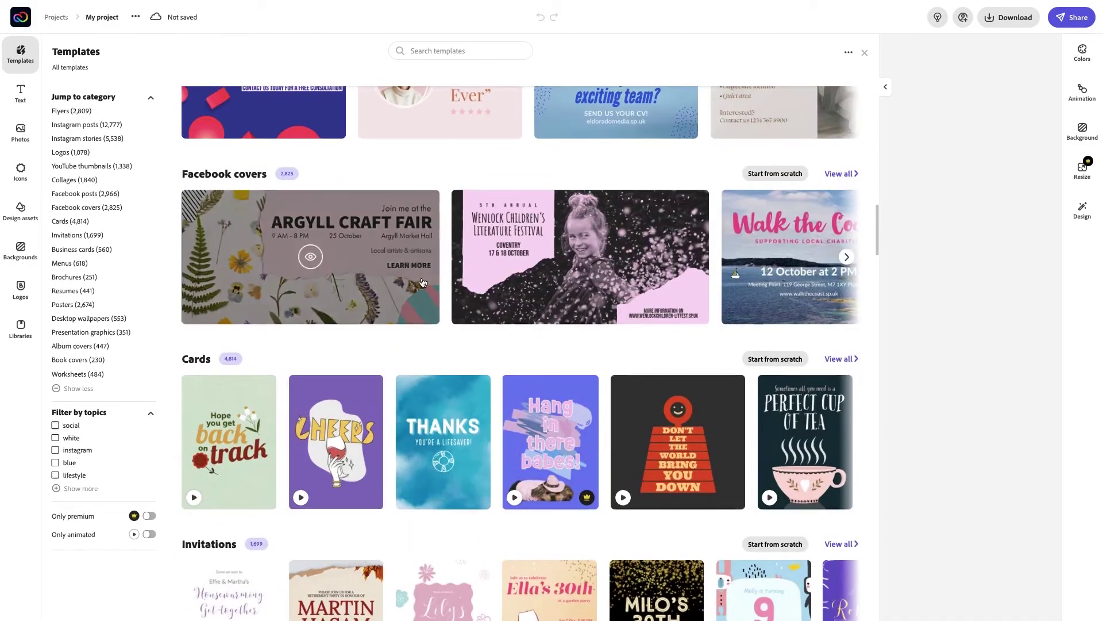
{"action": "scroll", "coordinate": [422, 281], "scroll_direction": "up", "scroll_amount": 5}
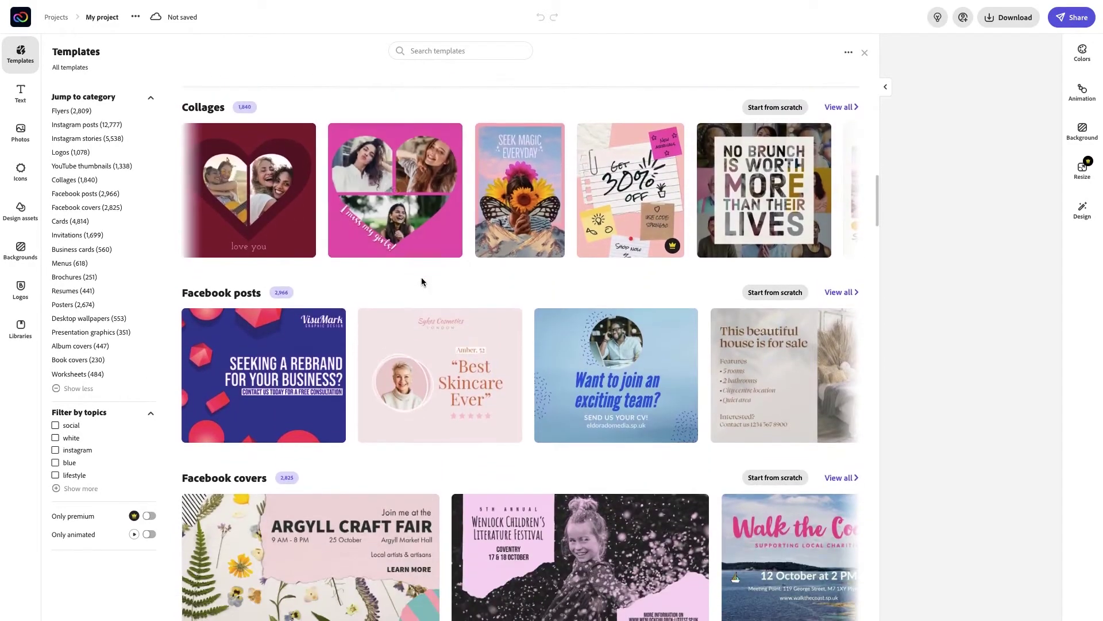
{"action": "mouse_move", "coordinate": [485, 326]}
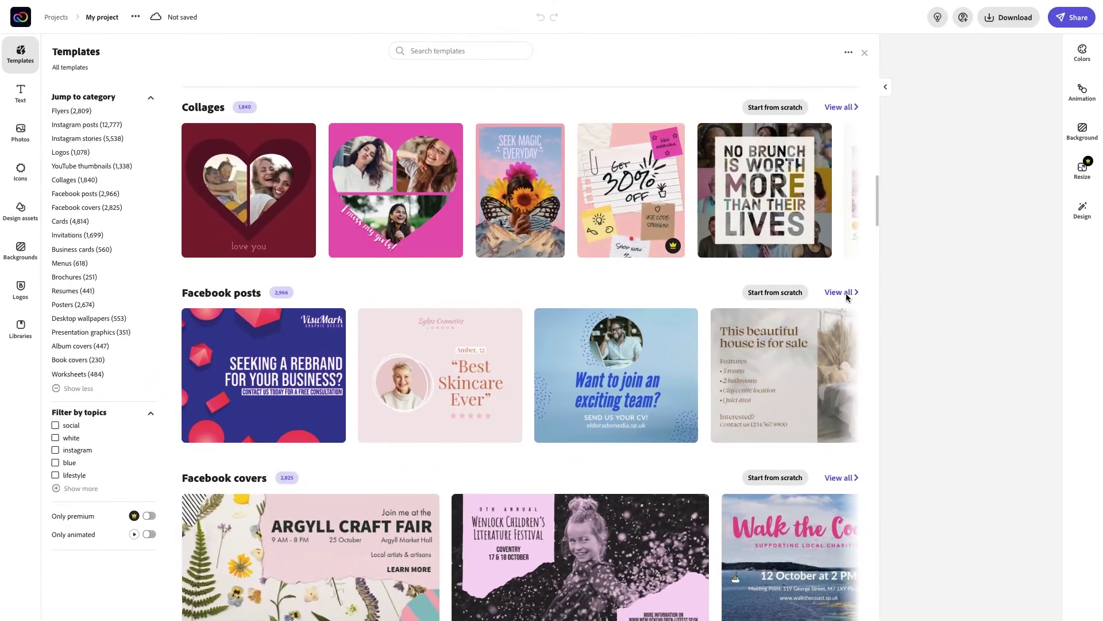
- Show all Facebook post templates and browse the Events, Lifestyle, Sales and promotion rows
{"action": "left_click", "coordinate": [840, 293]}
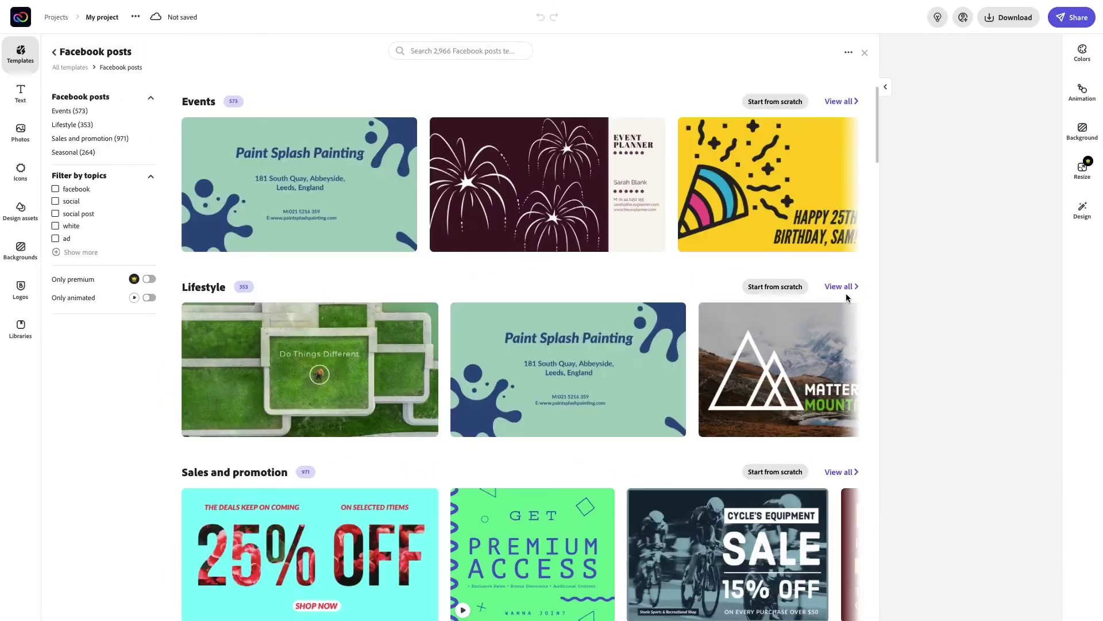
{"action": "scroll", "coordinate": [504, 291], "scroll_direction": "down", "scroll_amount": 10}
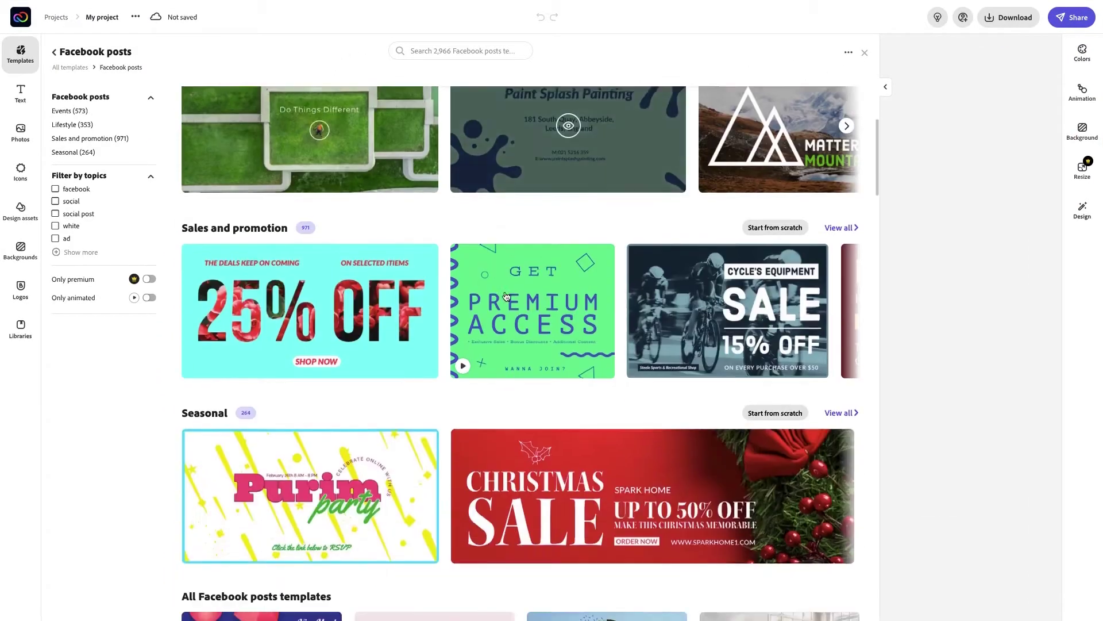
{"action": "scroll", "coordinate": [505, 292], "scroll_direction": "down", "scroll_amount": 1}
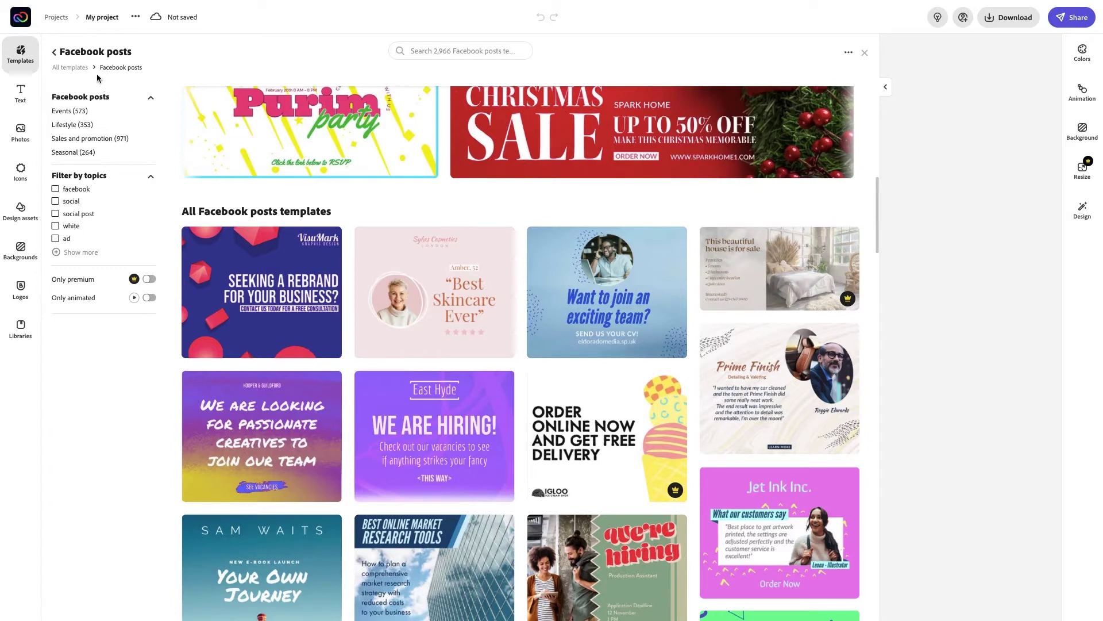
- Turn the Only premium filter on and then off again, keeping all templates listed
{"action": "left_click", "coordinate": [148, 278]}
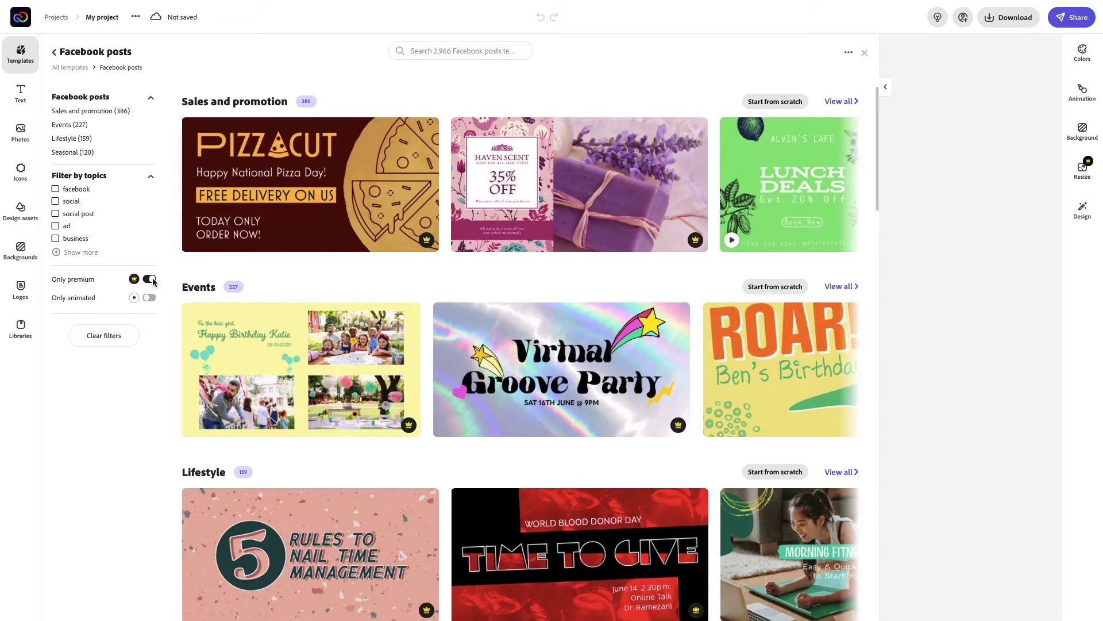
{"action": "left_click", "coordinate": [153, 279]}
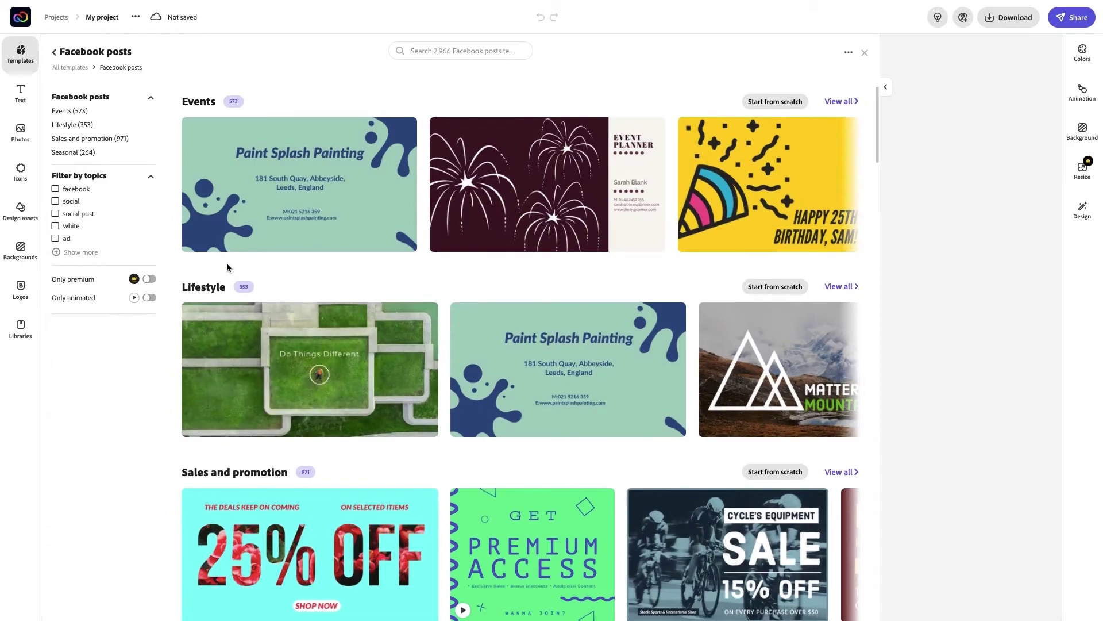
{"action": "scroll", "coordinate": [227, 267], "scroll_direction": "down", "scroll_amount": 10}
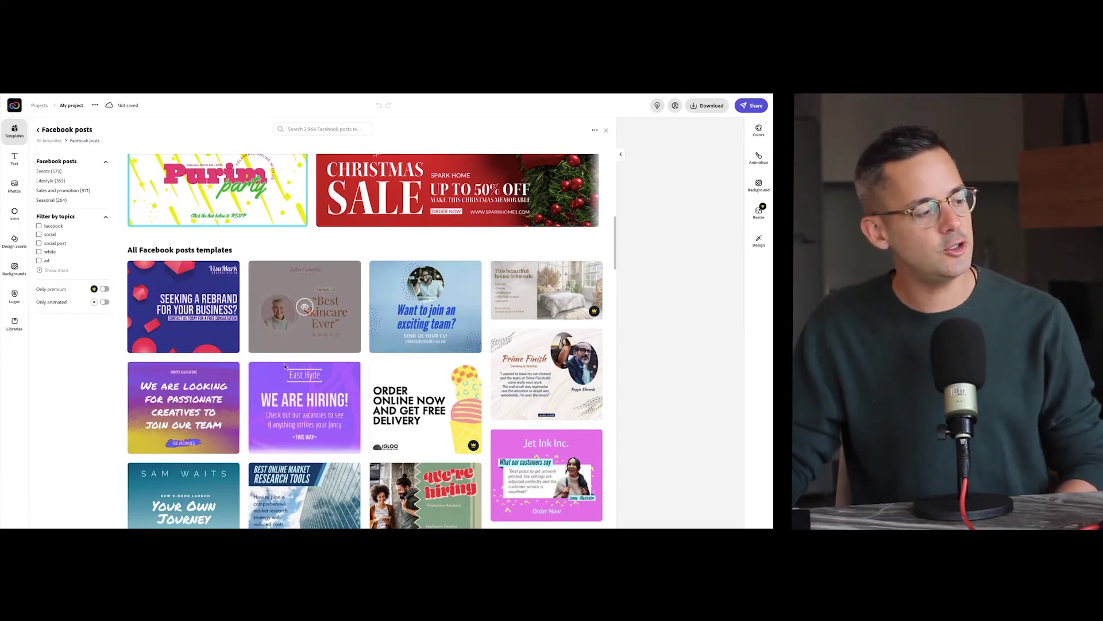
- Scroll to the All Facebook posts grid of 2,966 templates, past the Seasonal Christmas Sale banner
{"action": "scroll", "coordinate": [319, 399], "scroll_direction": "down", "scroll_amount": 5}
{"action": "scroll", "coordinate": [319, 399], "scroll_direction": "up", "scroll_amount": 4}
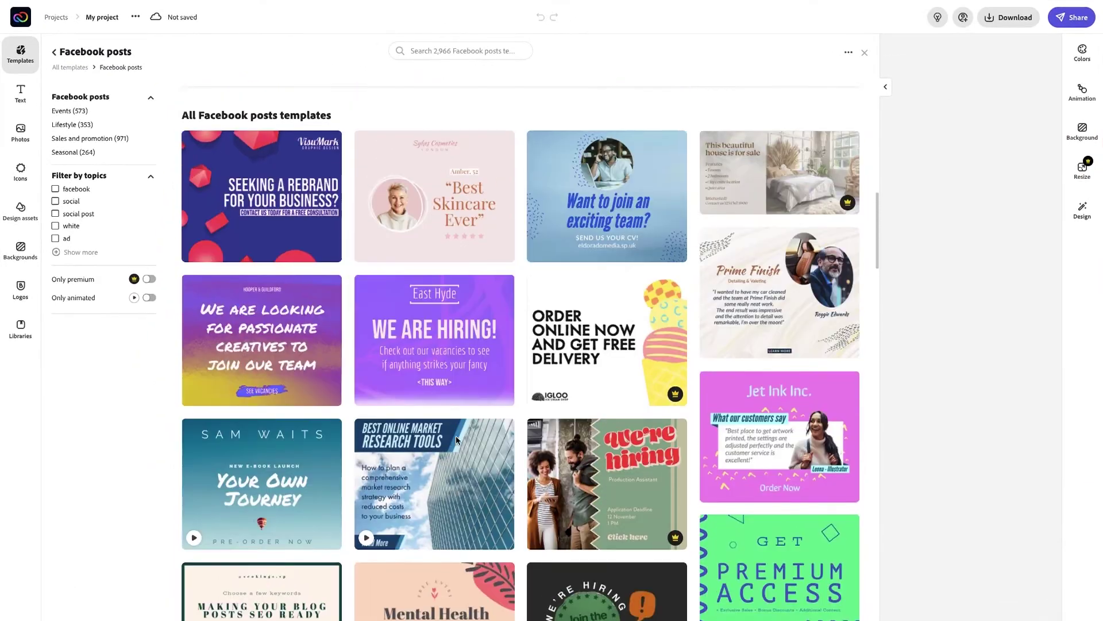
{"action": "scroll", "coordinate": [457, 435], "scroll_direction": "up", "scroll_amount": 3}
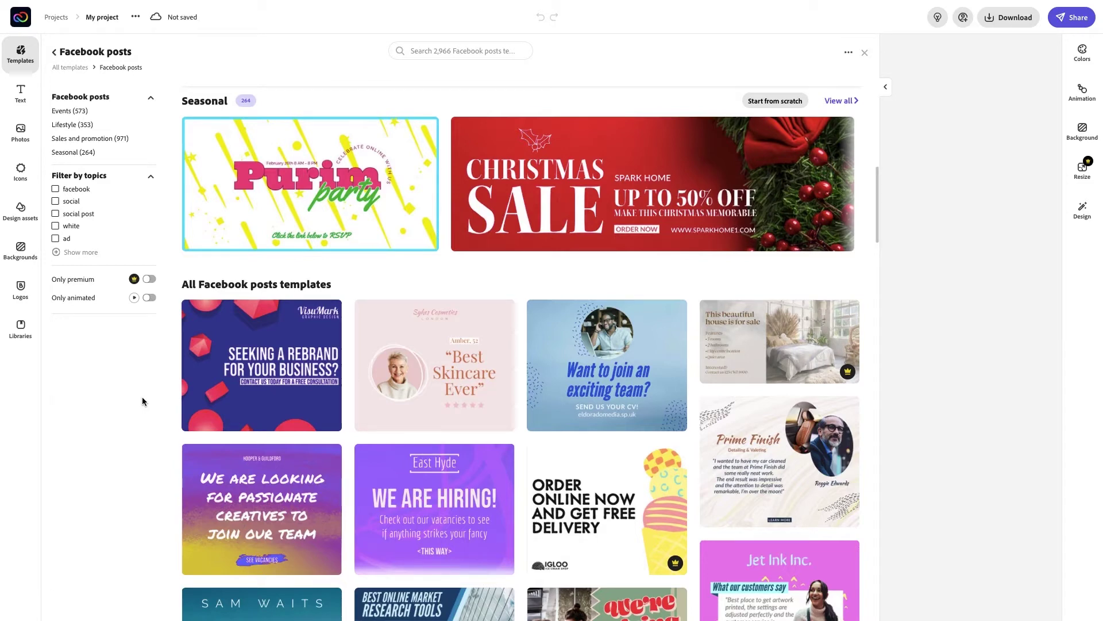
{"action": "mouse_move", "coordinate": [447, 393]}
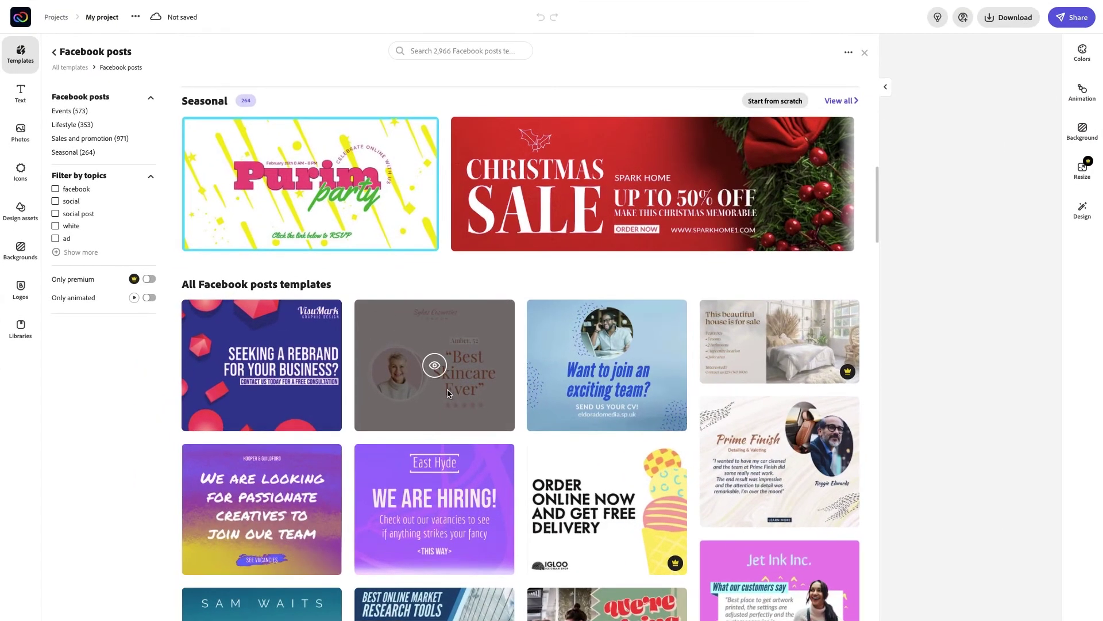
- Open the Sykes Cosmetics Best Skincare Ever template with the man's photo in the portrait circle
{"action": "left_click", "coordinate": [438, 371]}
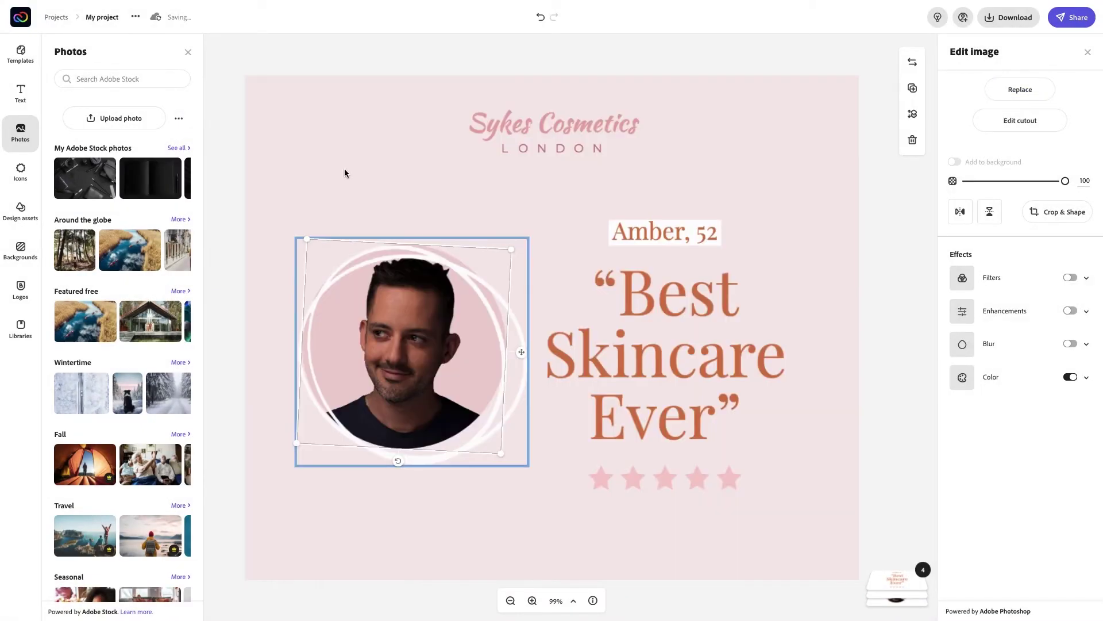
{"action": "left_click", "coordinate": [345, 172]}
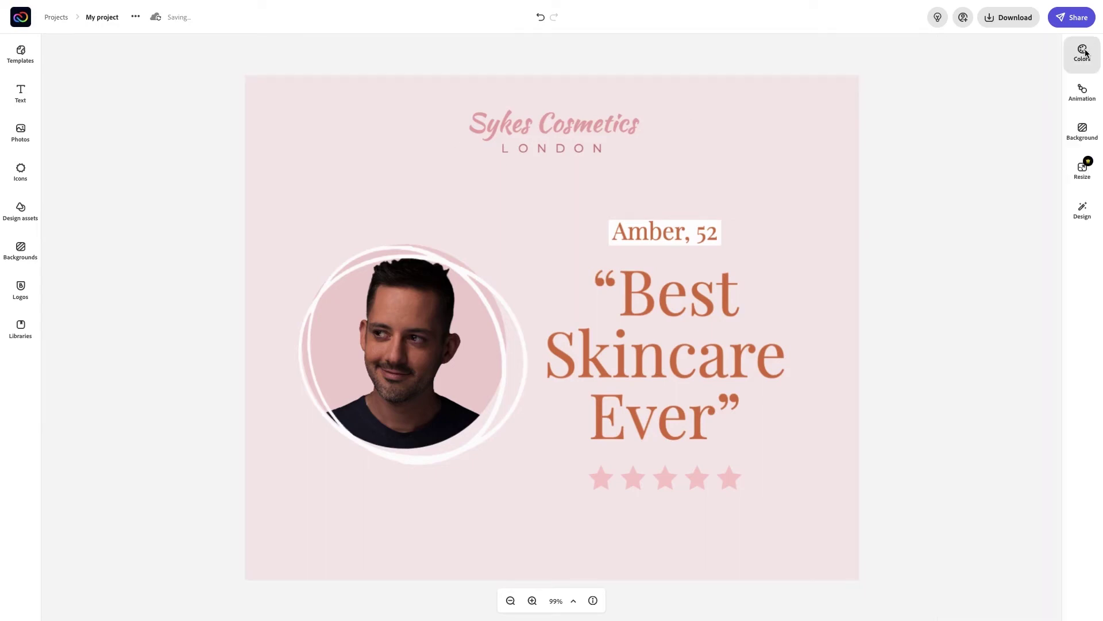
{"action": "left_click", "coordinate": [1005, 19]}
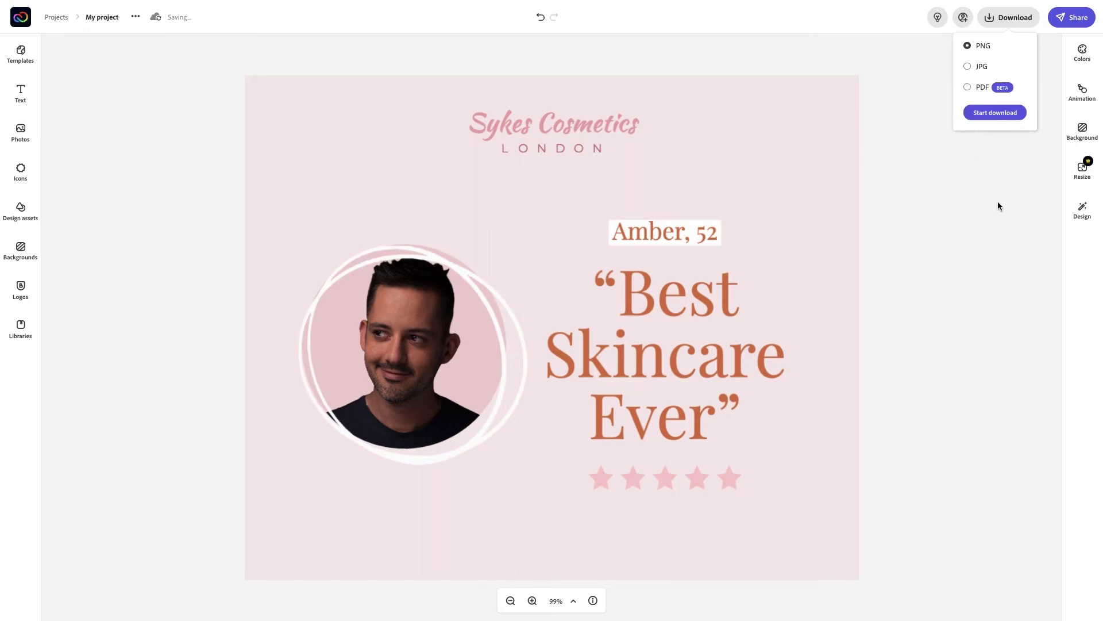
- Try the Share menu's Publish to social media option, then close it
{"action": "left_click", "coordinate": [1072, 19]}
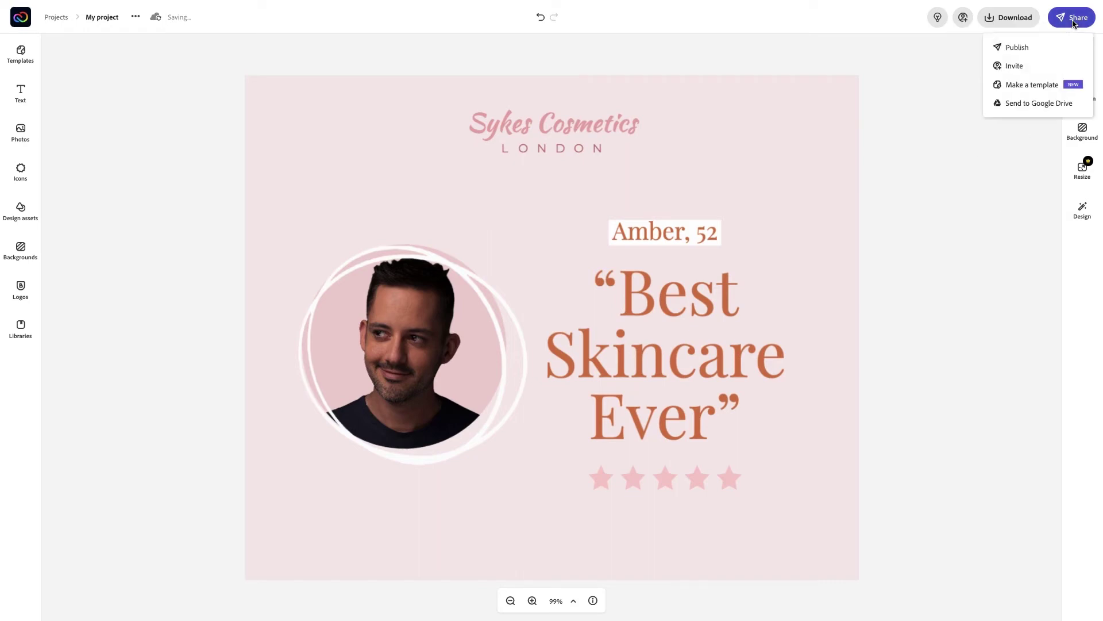
{"action": "left_click", "coordinate": [1026, 50]}
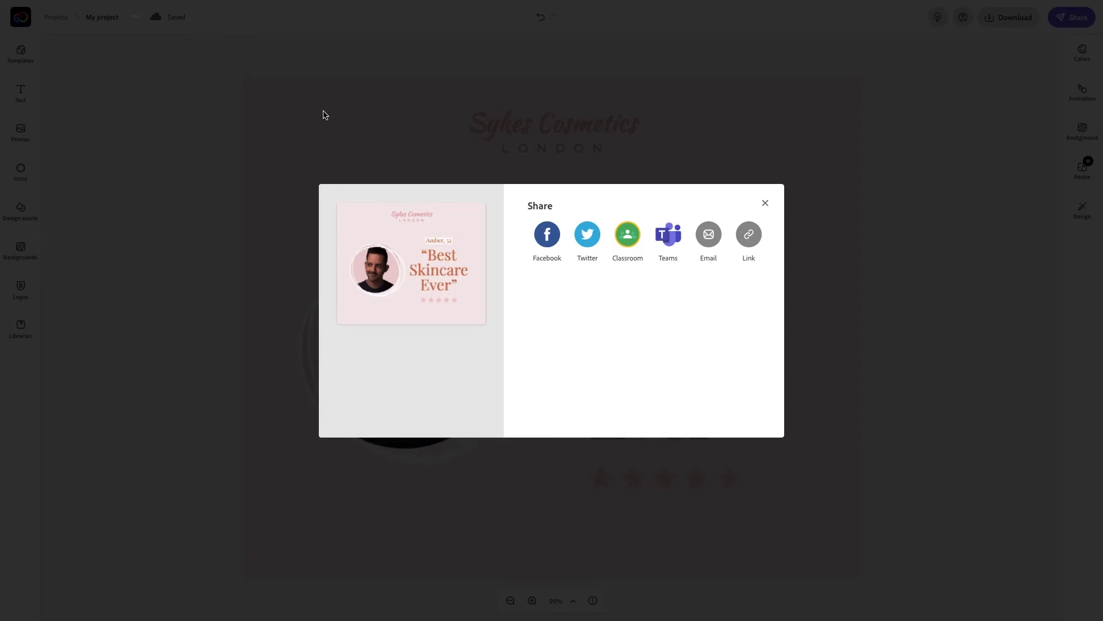
{"action": "left_click", "coordinate": [766, 203]}
- Try the Share menu's Invite collaborators option, then close it
{"action": "left_click", "coordinate": [1073, 17]}
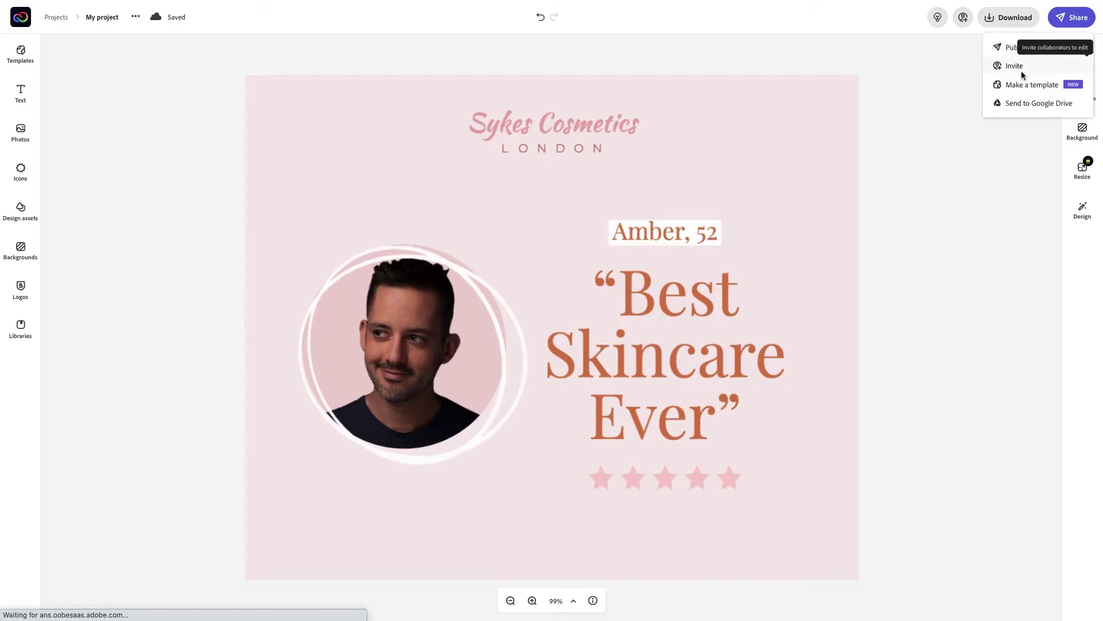
{"action": "left_click", "coordinate": [1015, 67]}
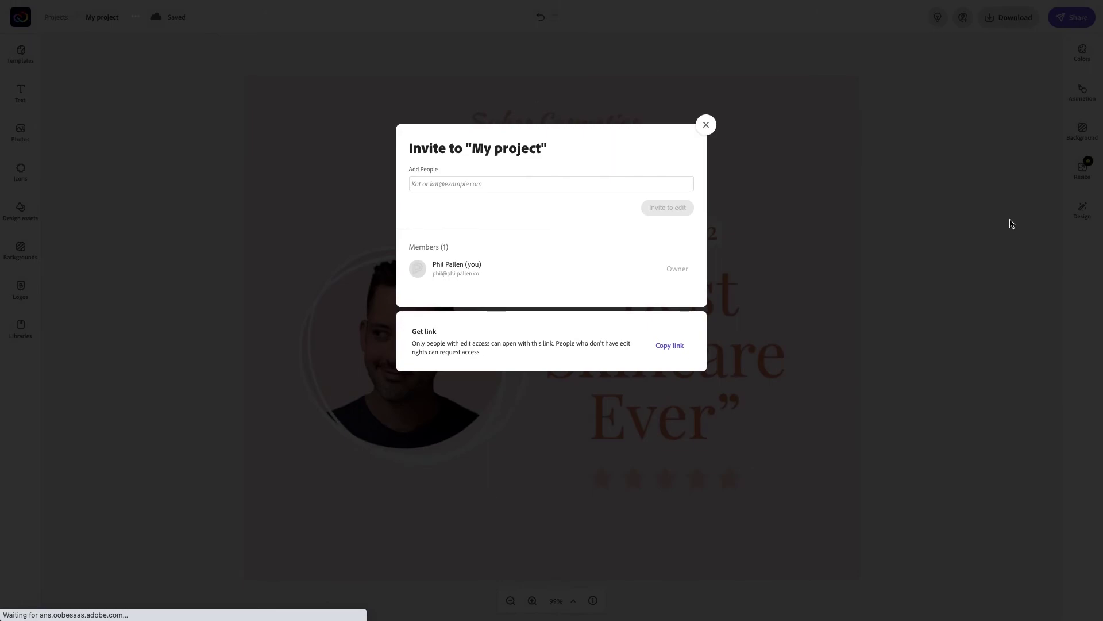
{"action": "left_click", "coordinate": [706, 125]}
- Try Make a template from the Share menu, dismiss it, and bring the sharing options back
{"action": "left_click", "coordinate": [1072, 18]}
{"action": "left_click", "coordinate": [1032, 84]}
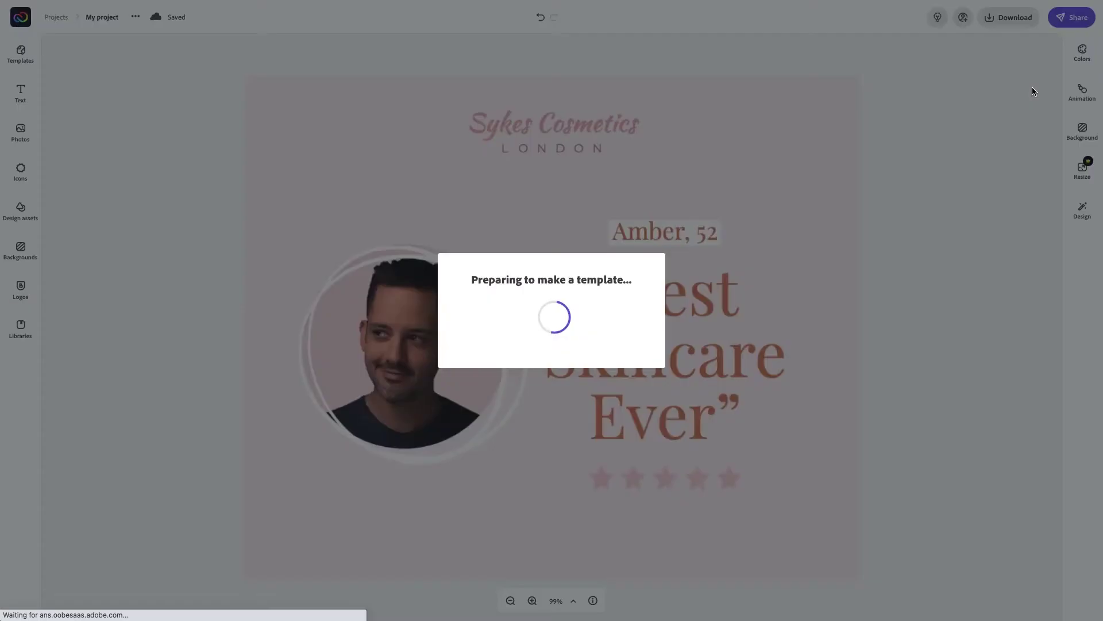
{"action": "left_click", "coordinate": [1022, 117]}
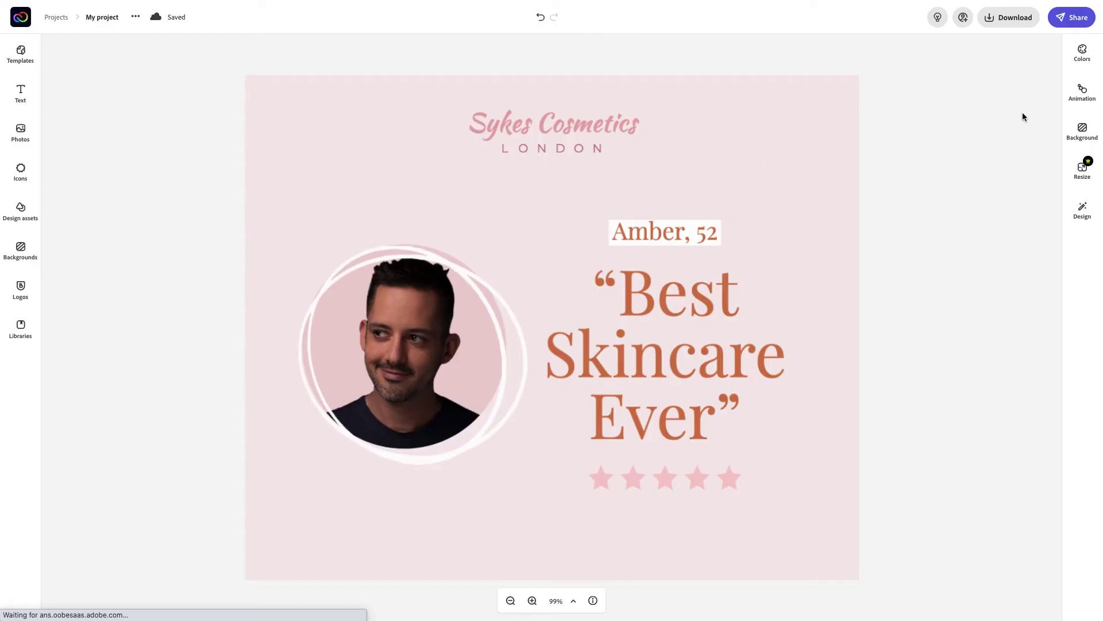
{"action": "left_click", "coordinate": [1074, 22]}
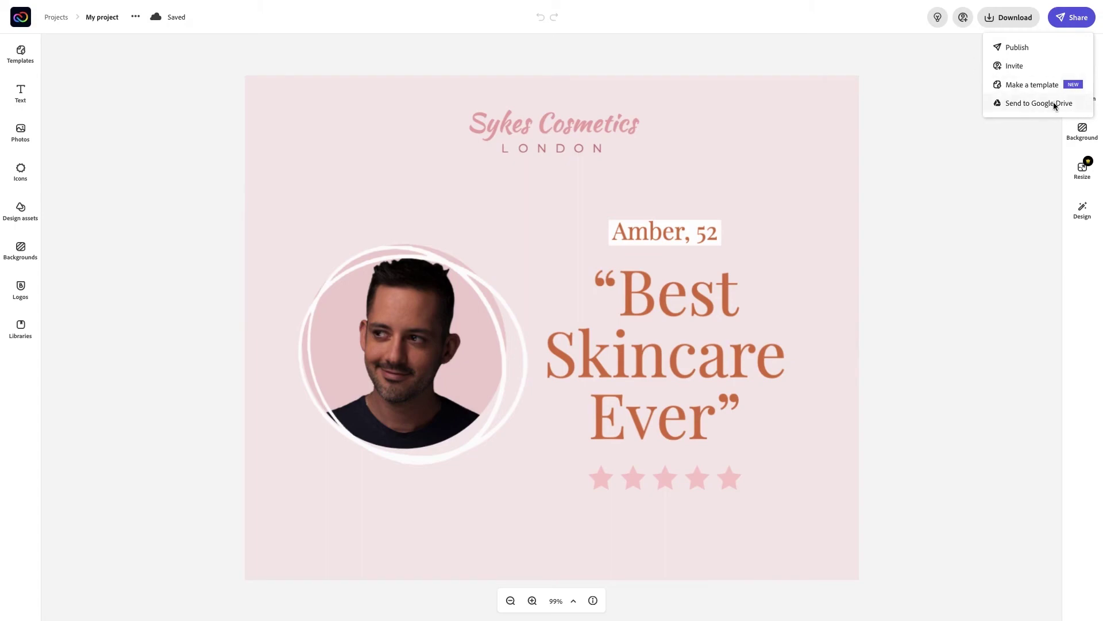